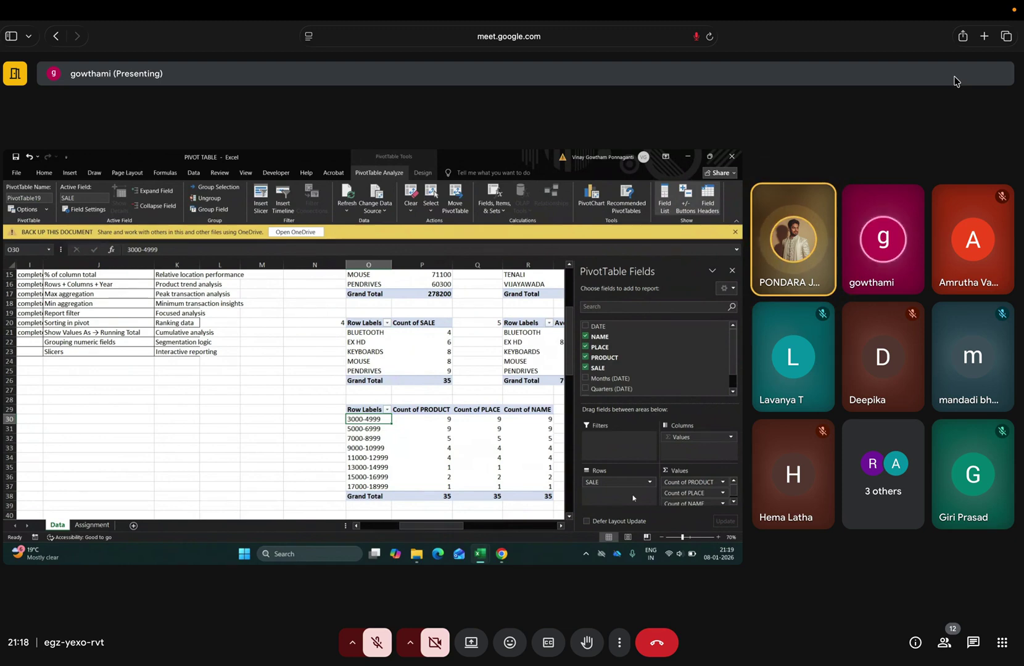
Quit WhatsApp from the desktop and return to the Google Meet window with the shared workbook
key(ctrl+Left)
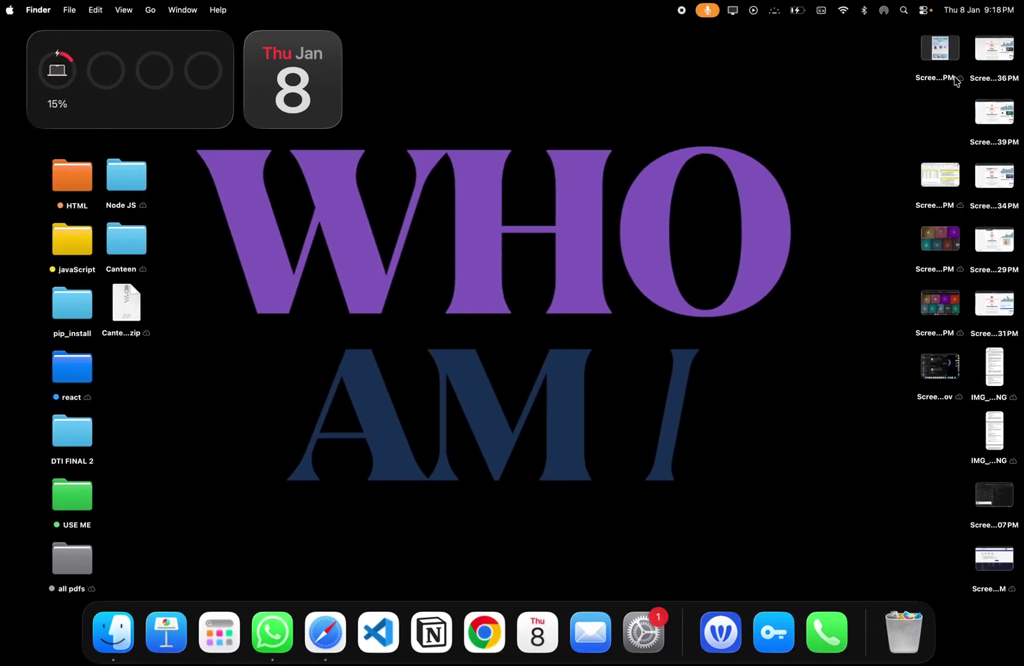
right_click(272, 637)
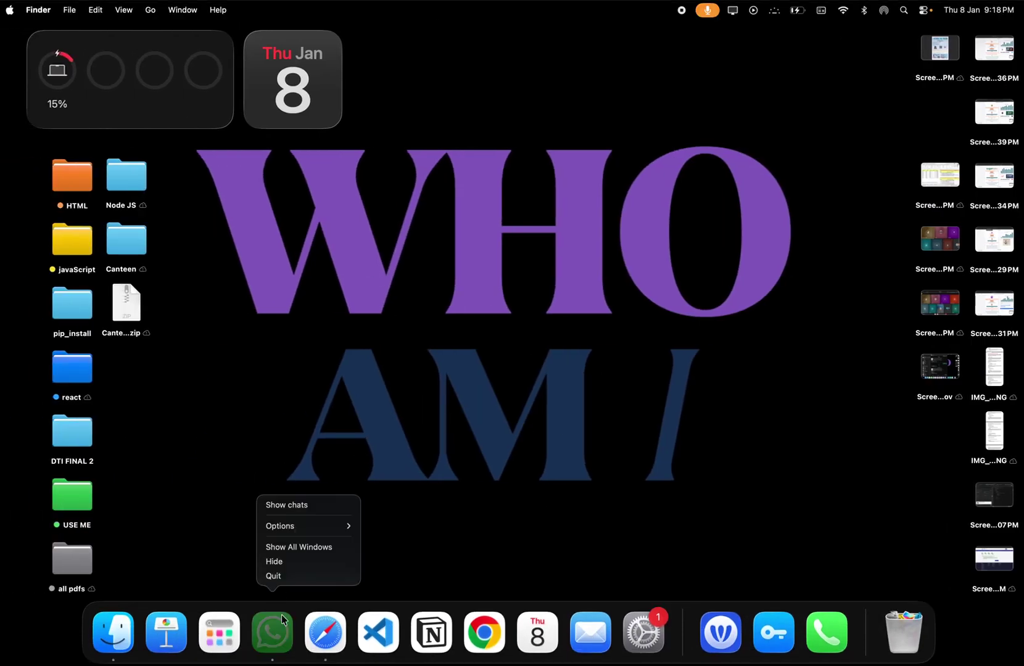
click(306, 577)
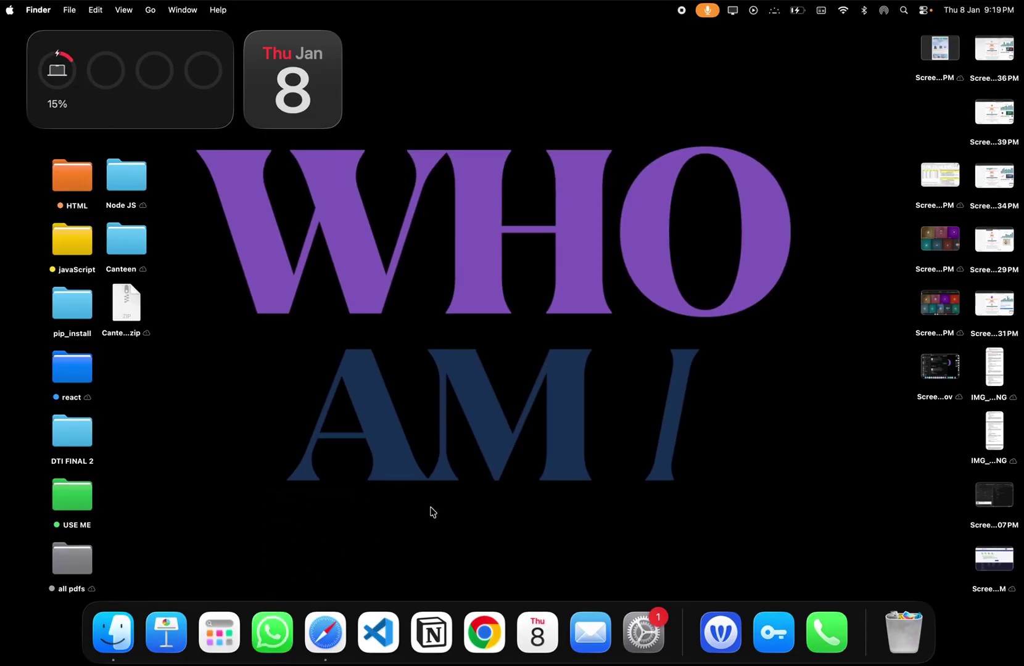
key(ctrl+Right)
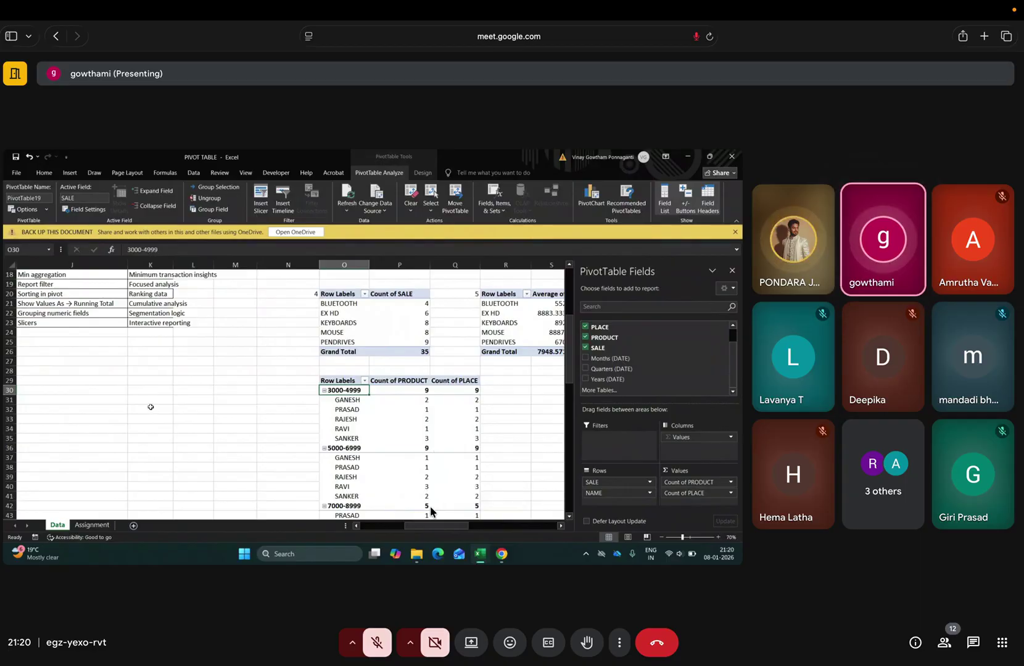
scroll(150, 408, left, 4)
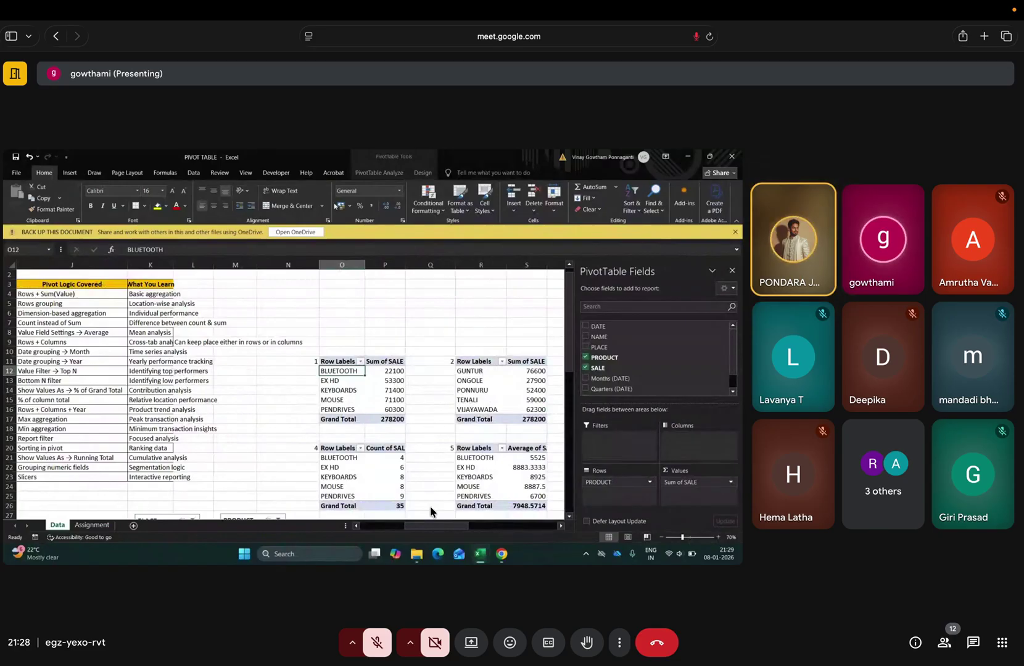
click(368, 174)
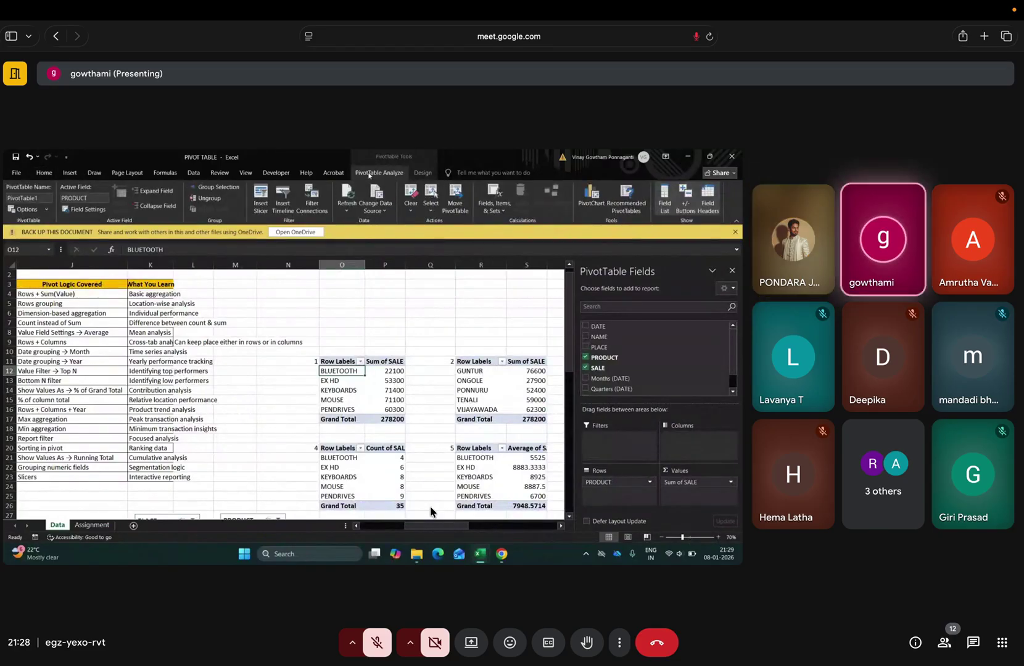
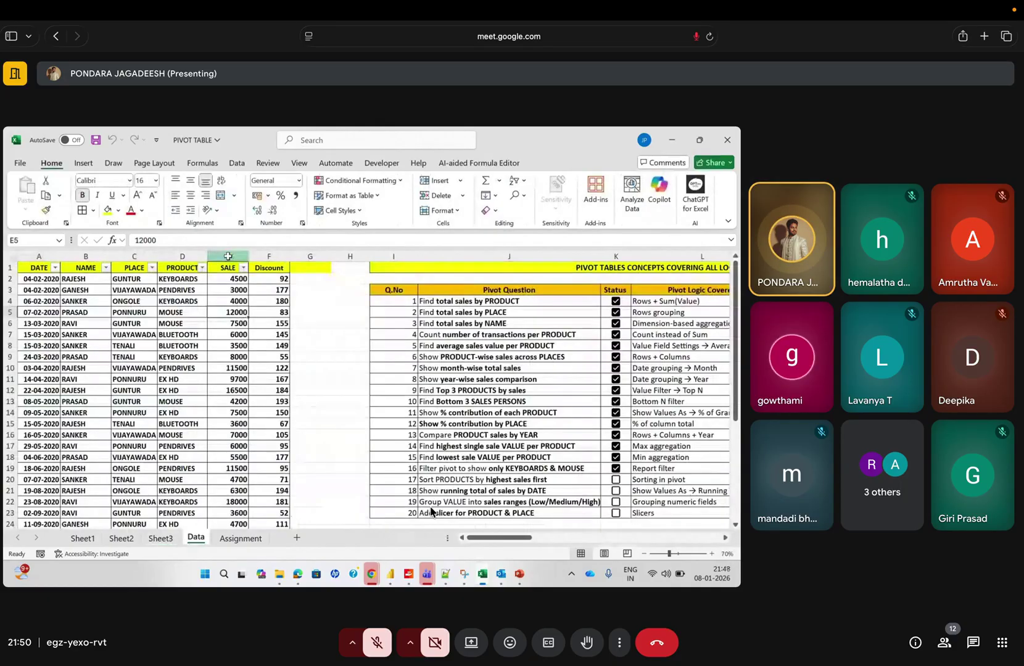
Enter the formula =E2-F21 in cell G2 of the Data sheet and fill it down to row 36
click(78, 278)
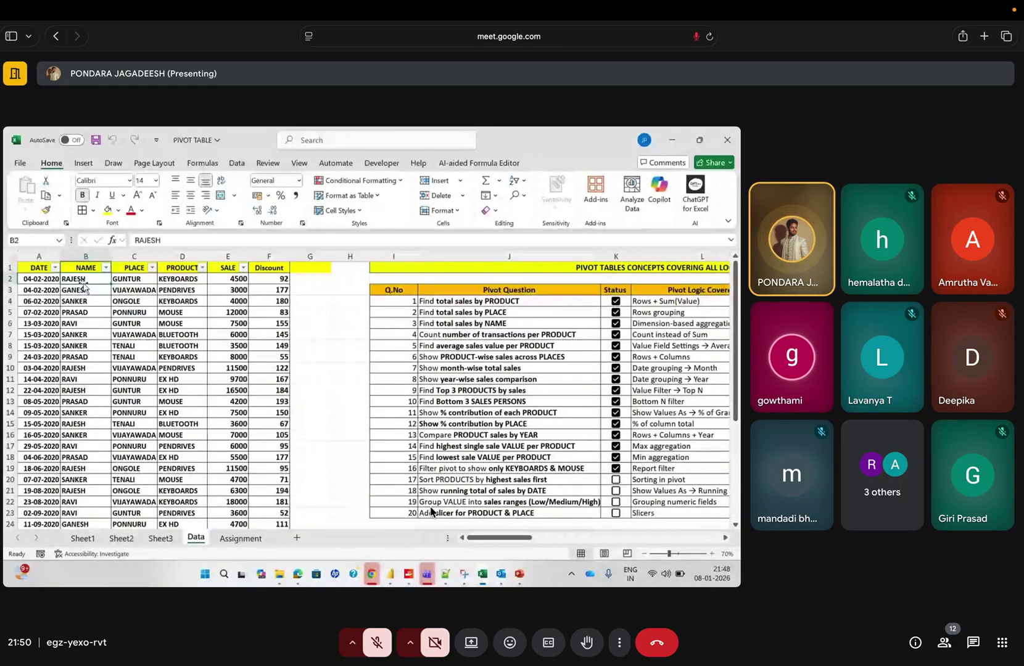
click(229, 279)
click(282, 277)
click(304, 278)
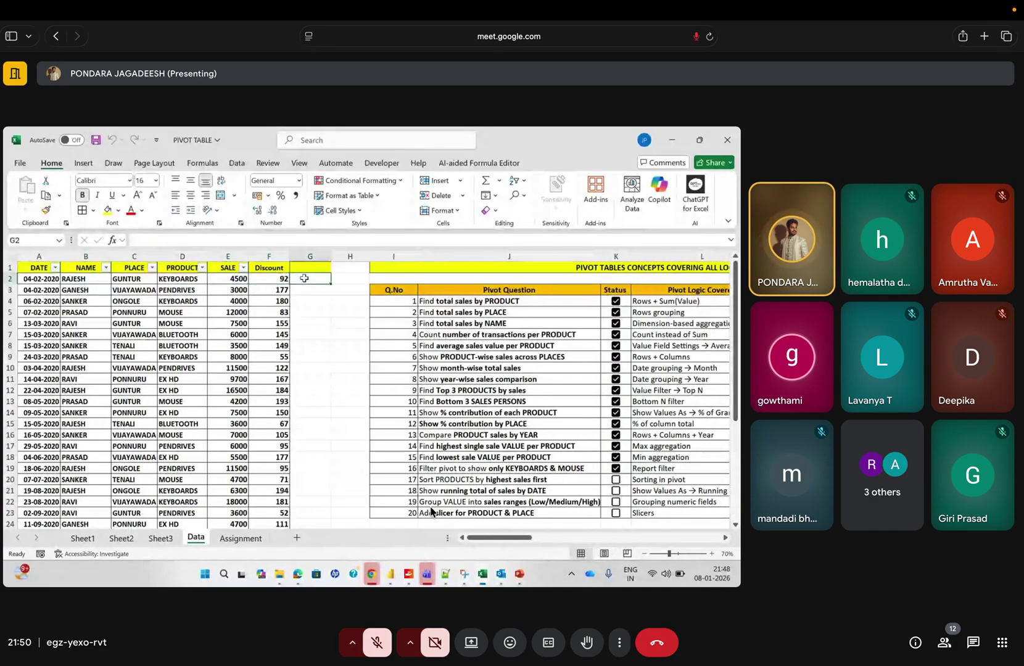
text(=)
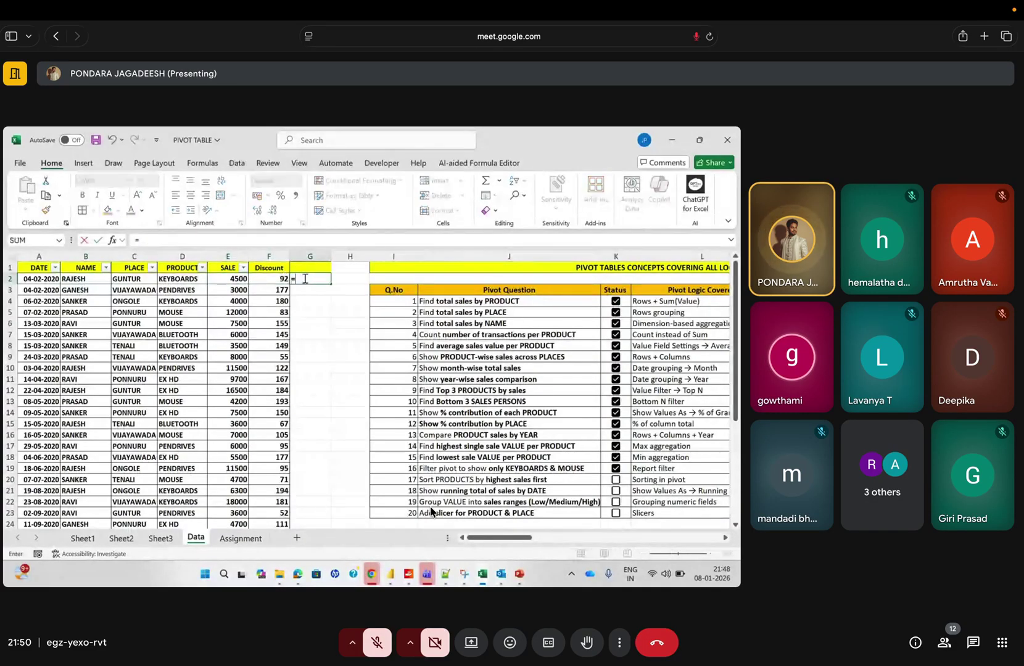
click(241, 278)
text(-F2)
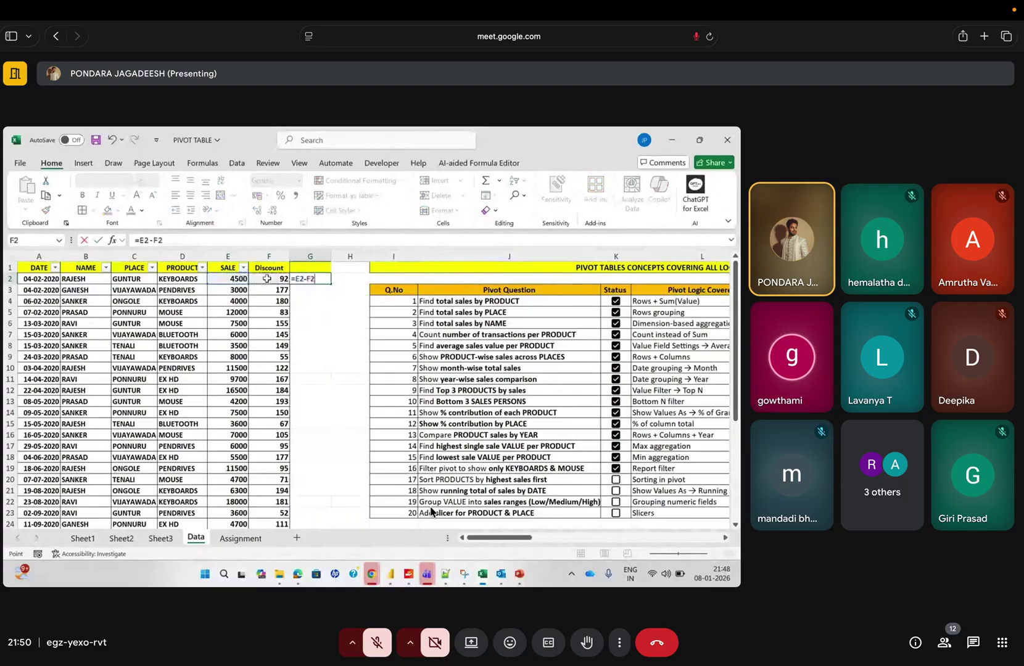
text(1)
key(Return)
click(310, 276)
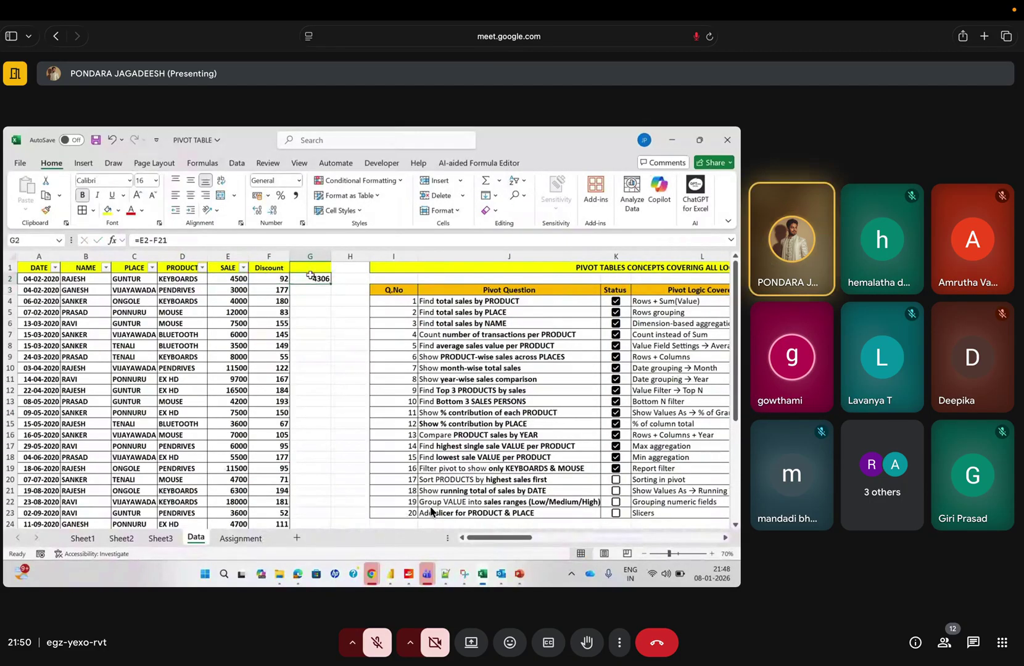
drag(330, 283, 333, 519)
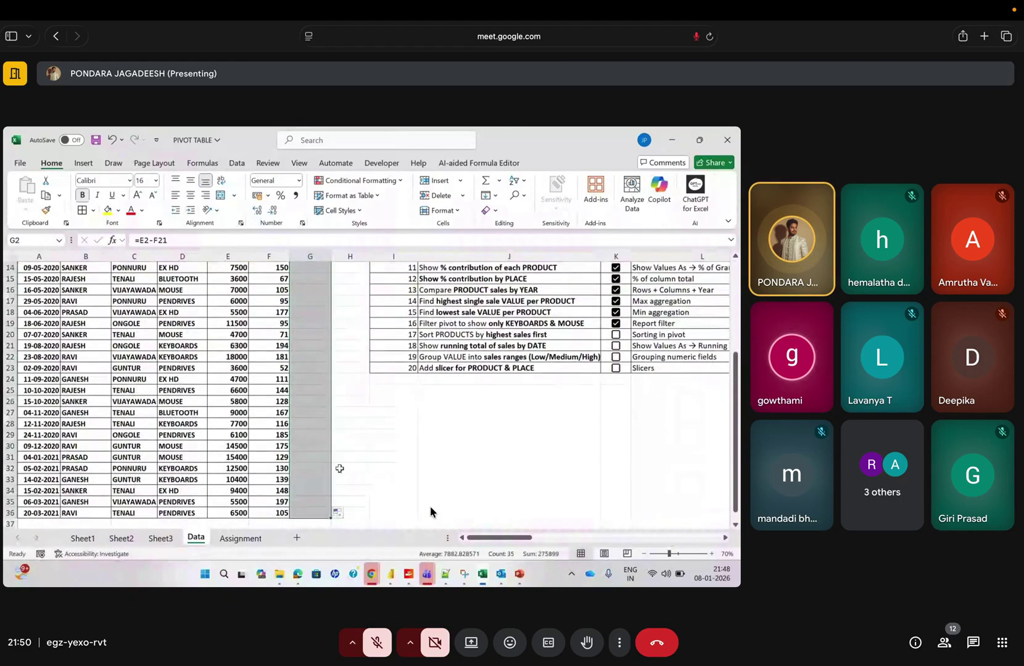
Enter the header Actual_Sales in cell G1 and autofit the width of column G
scroll(321, 488, up, 5)
click(306, 268)
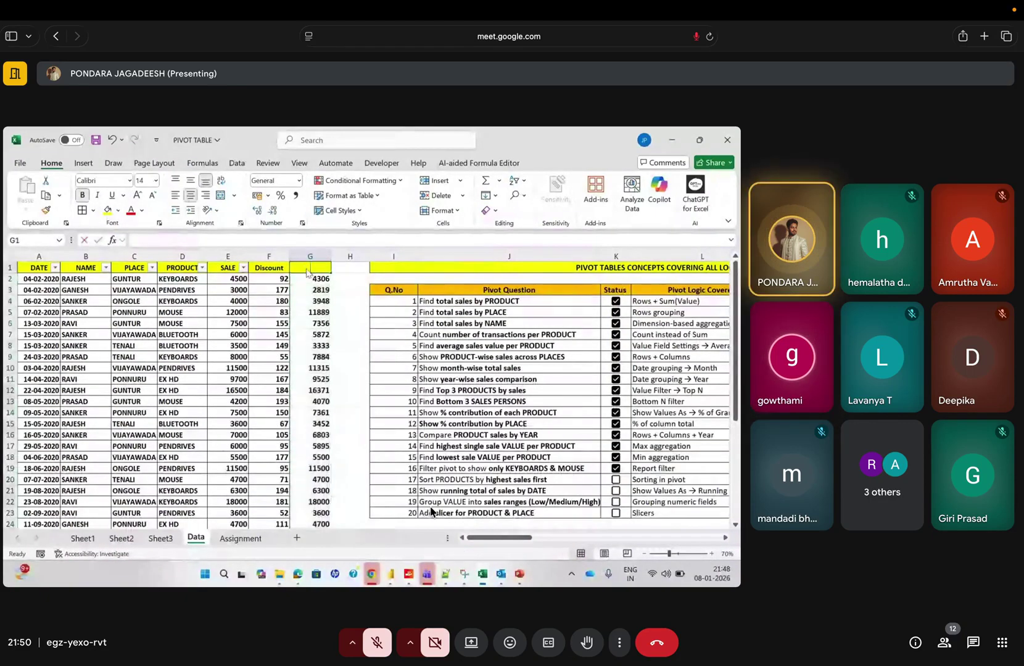
text(Actual_)
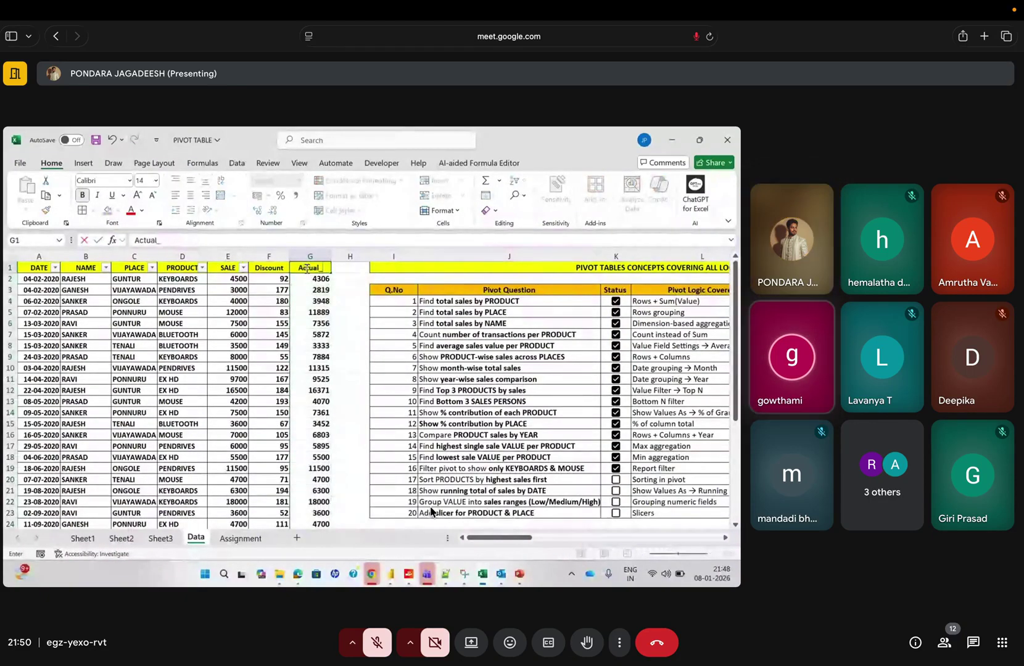
text(Sales)
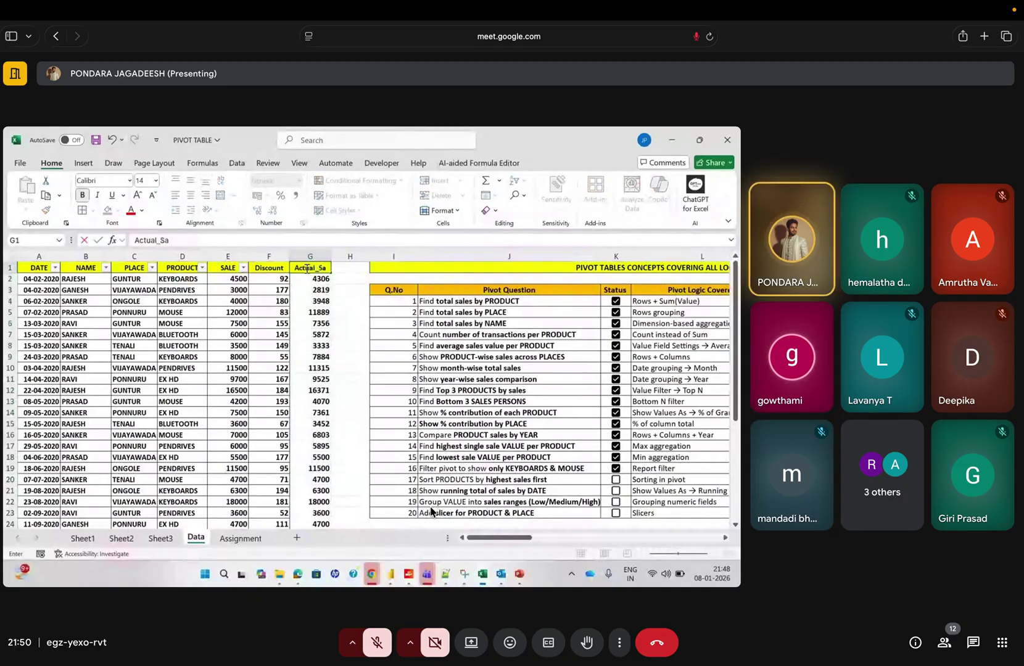
click(316, 322)
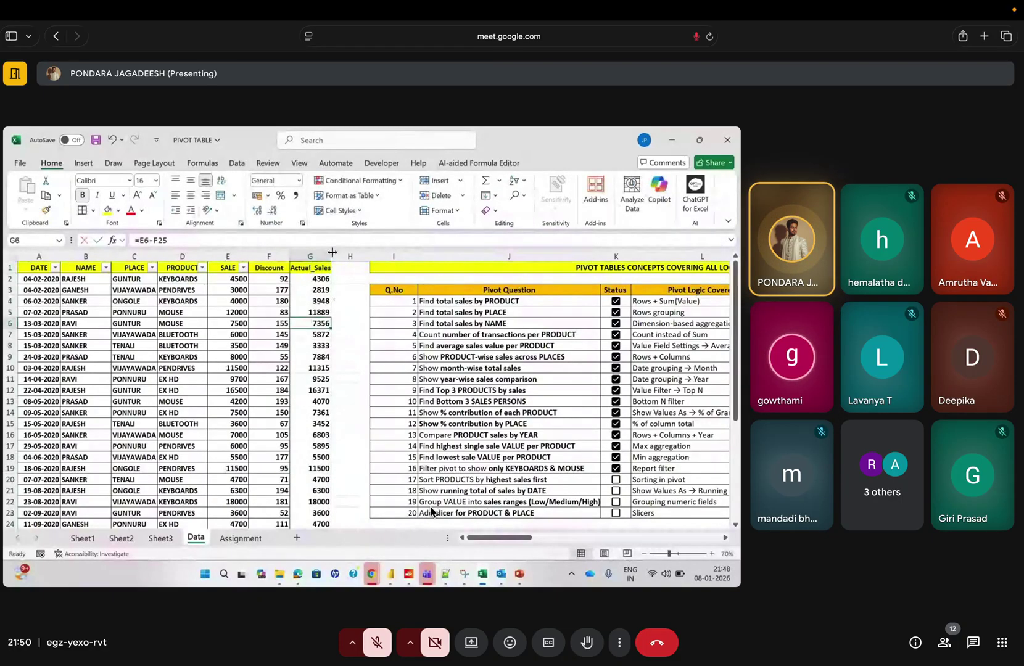
double_click(331, 253)
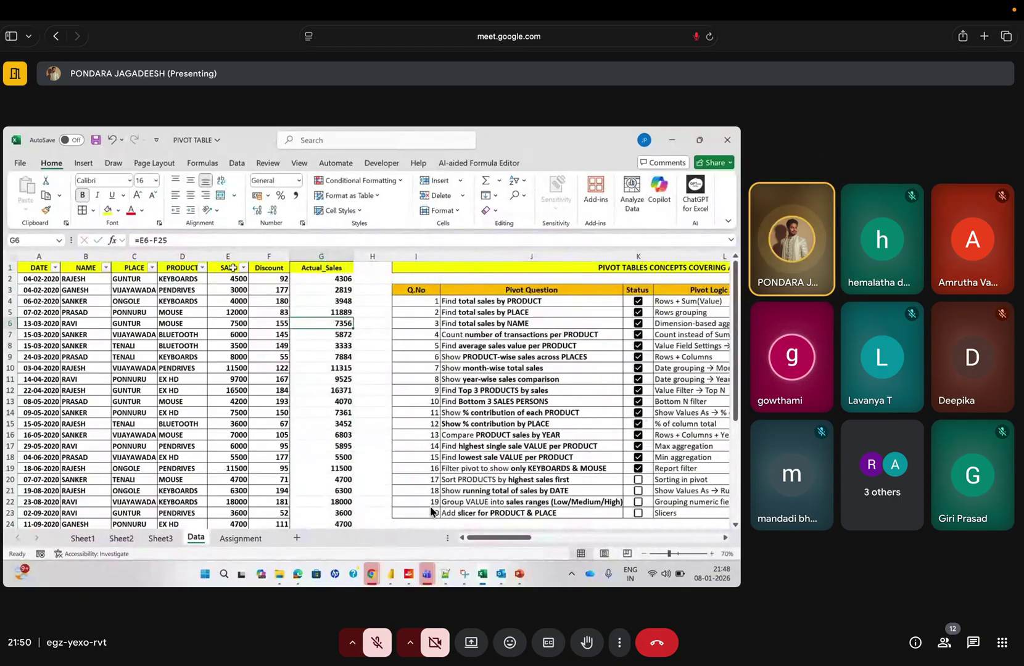
drag(269, 256, 38, 257)
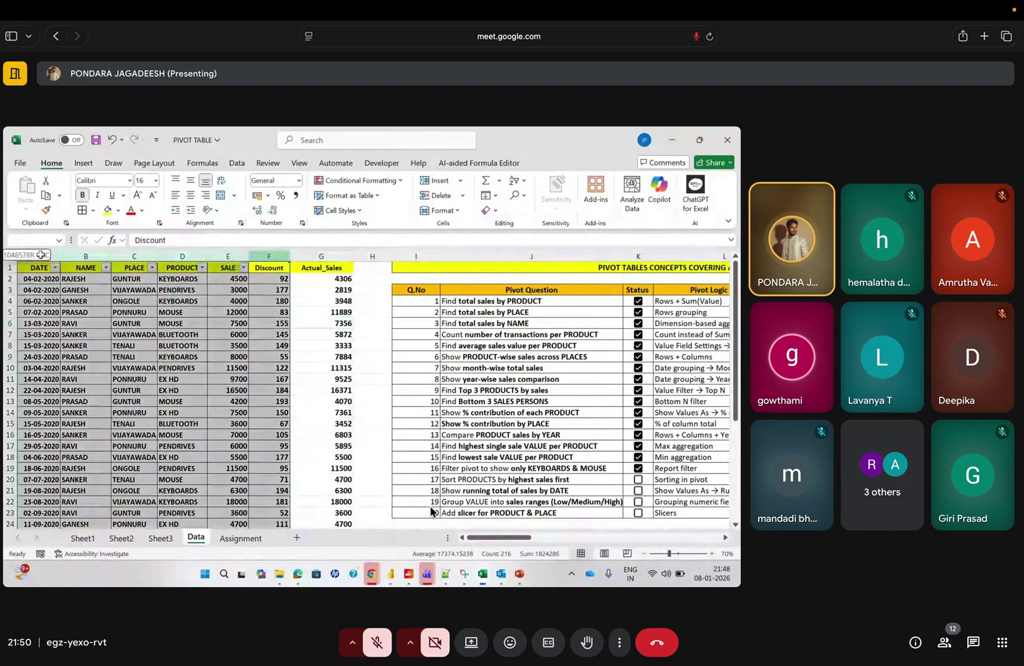
click(328, 256)
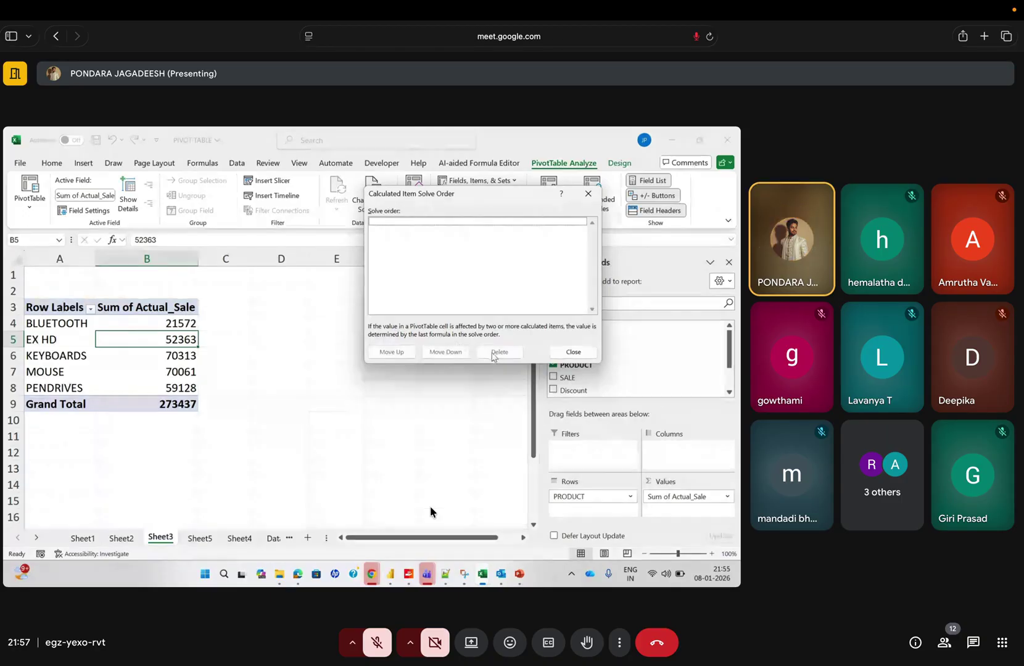
Close the Calculated Item Solve Order dialog and review the calculated field formulas on Sheet5 and the pivot table on Sheet4
click(597, 194)
click(242, 373)
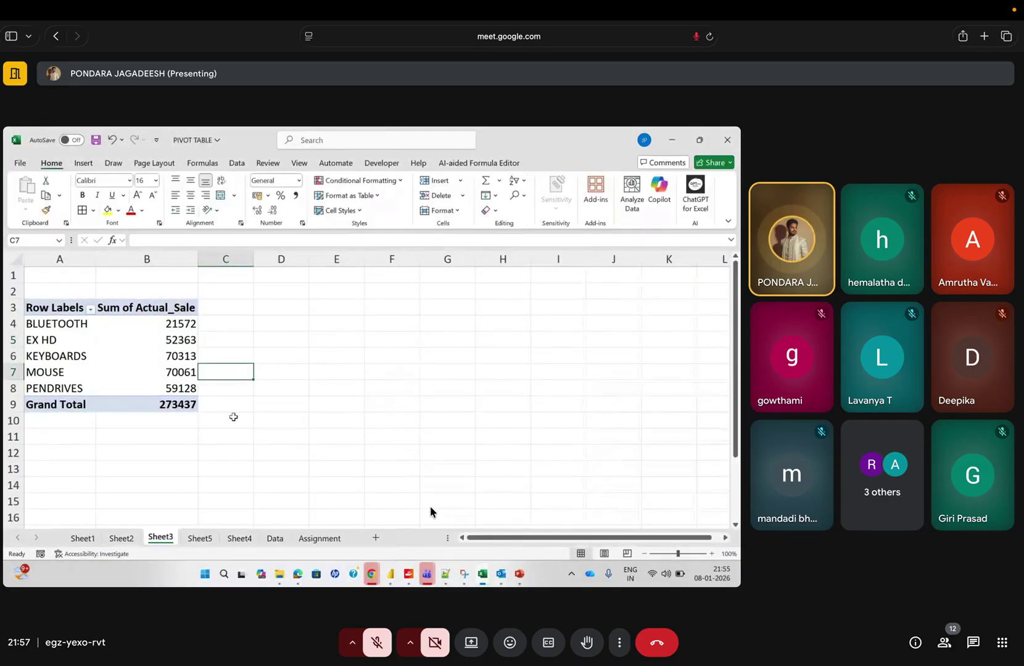
click(200, 539)
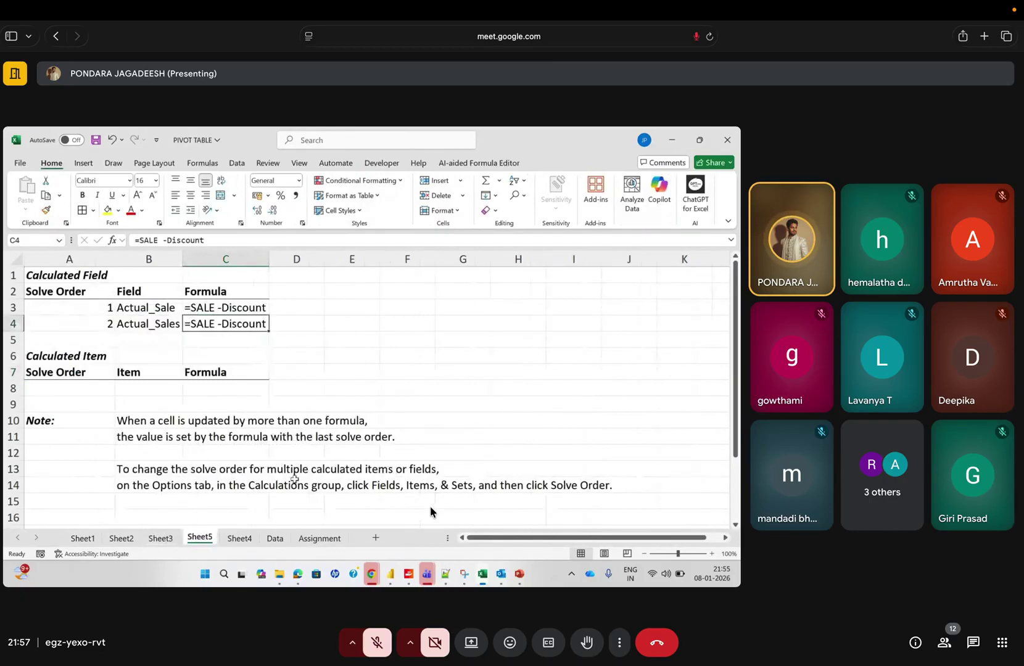
click(249, 539)
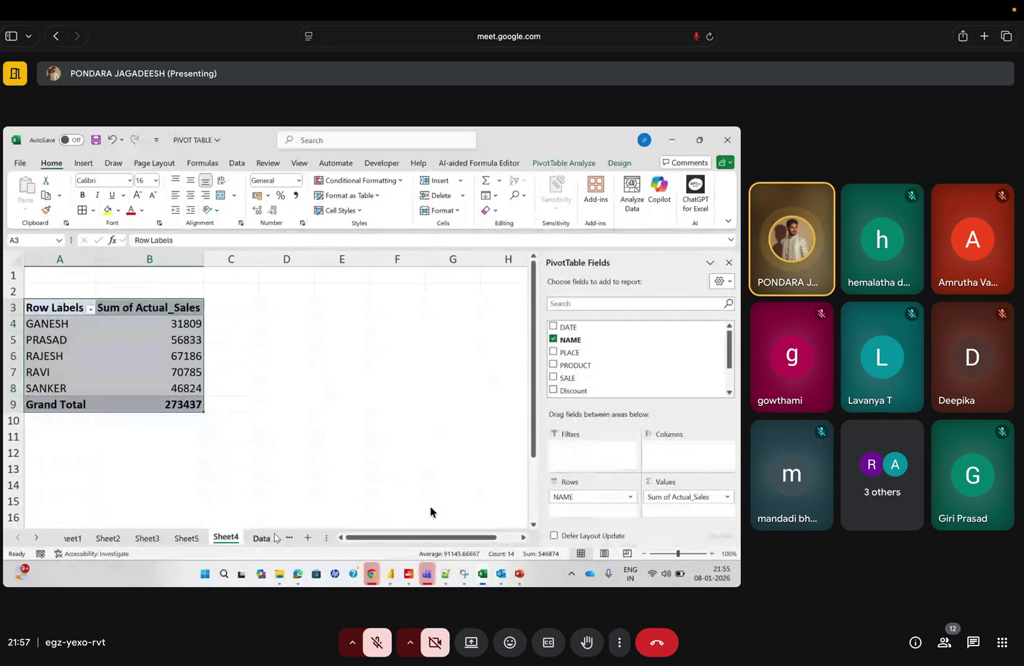
click(271, 538)
click(162, 538)
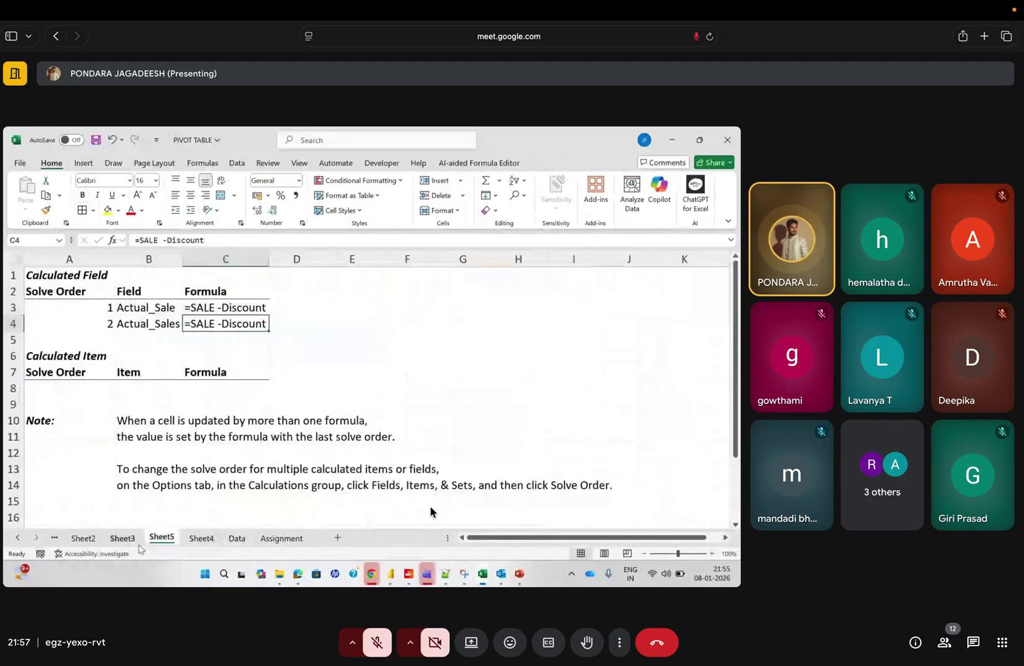
Clear the fields of the Sheet3 pivot table and rebuild it with NAME in rows and Count of PRODUCT in values
click(122, 538)
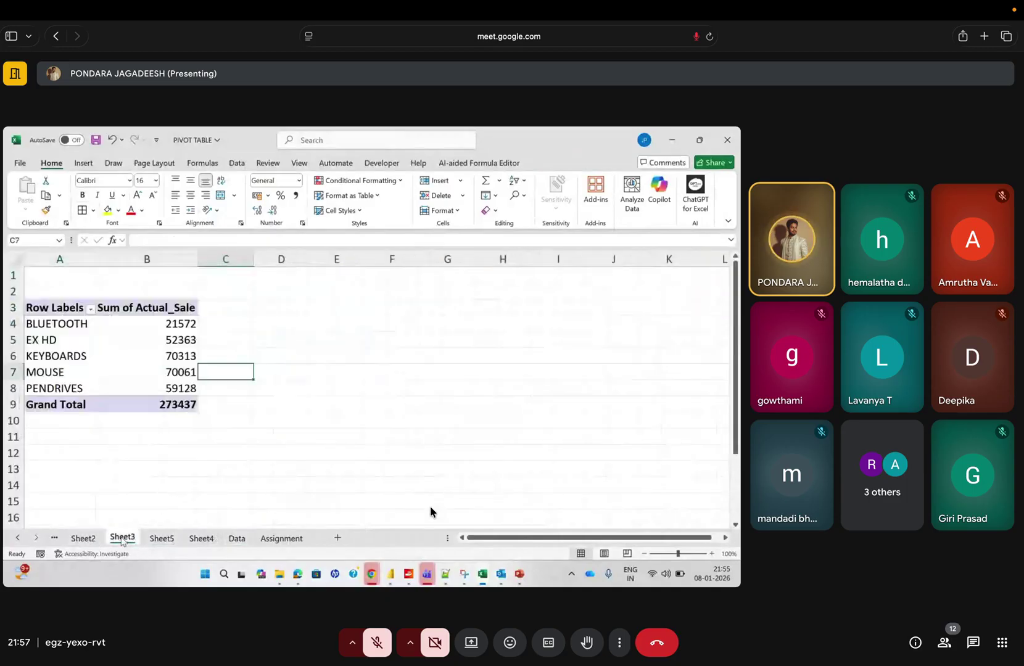
click(123, 389)
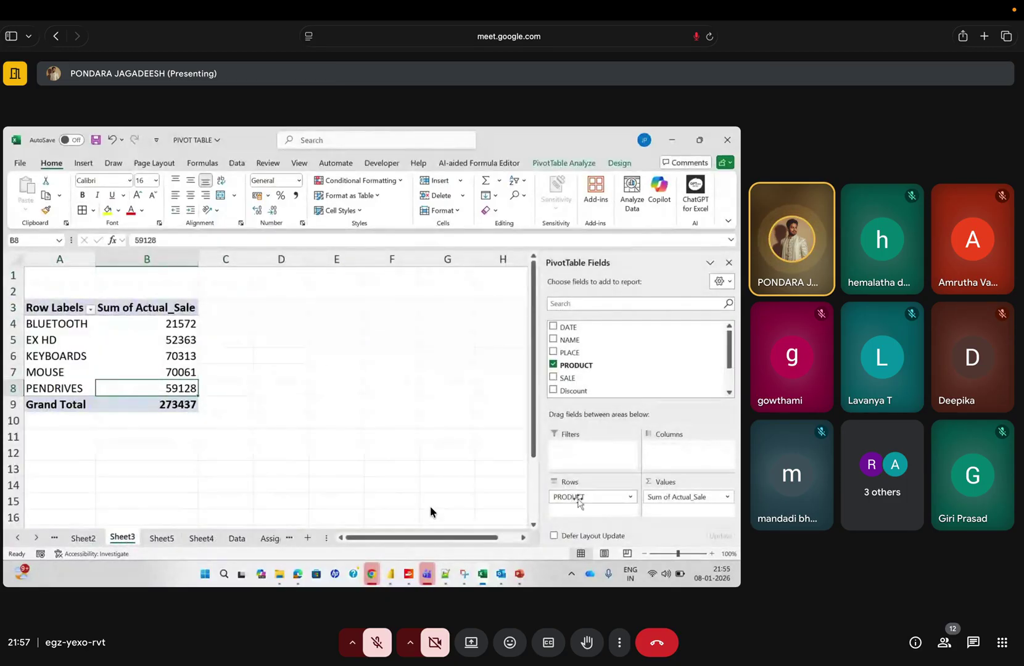
drag(579, 498, 487, 460)
drag(680, 498, 481, 453)
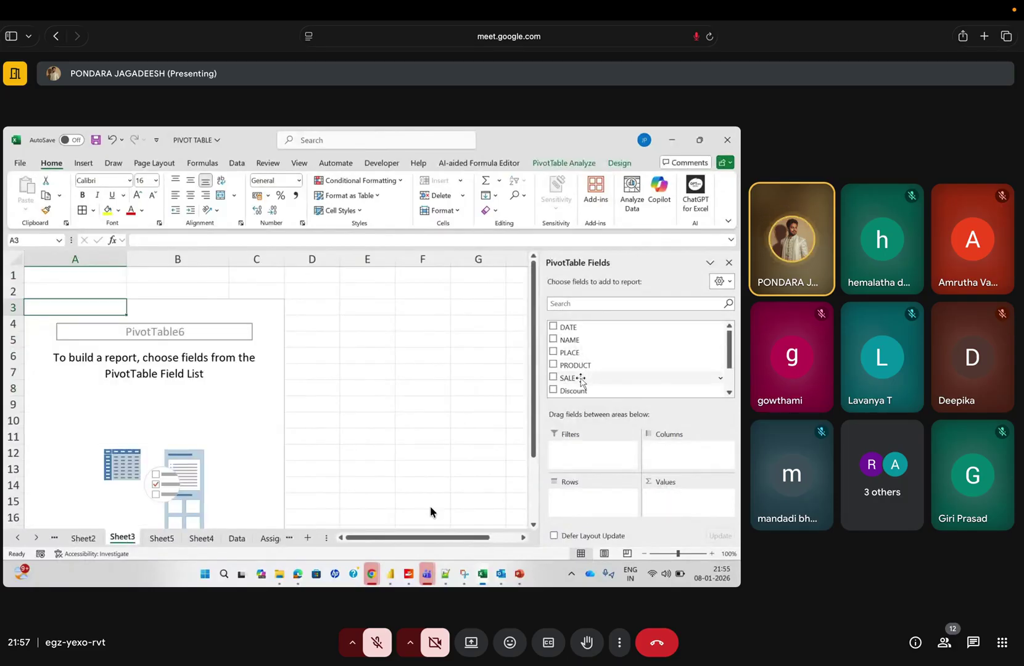
drag(573, 340, 590, 499)
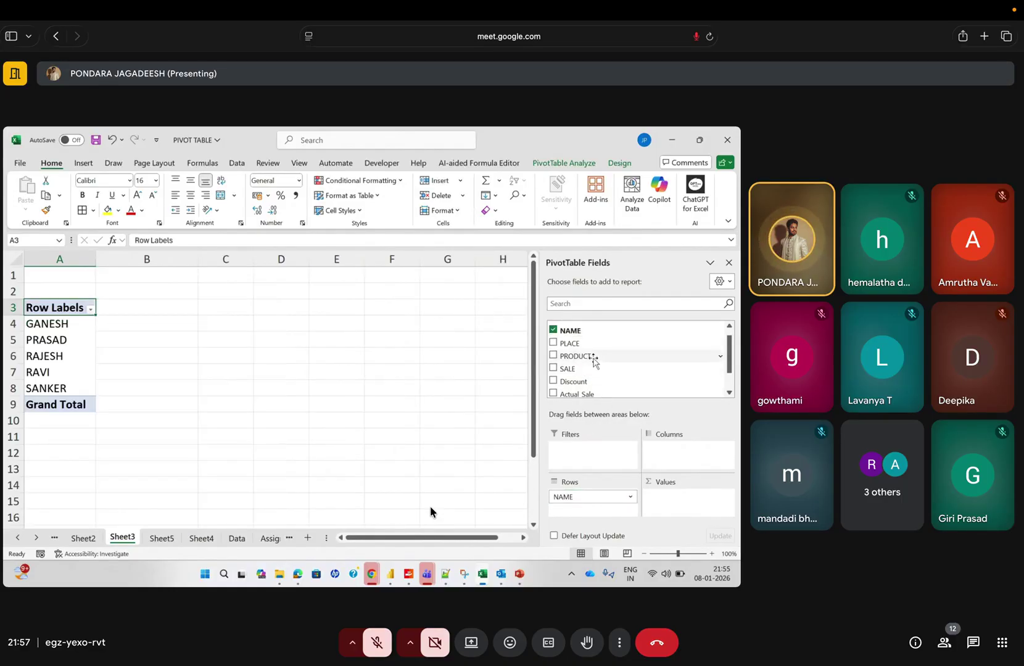
drag(593, 358, 674, 497)
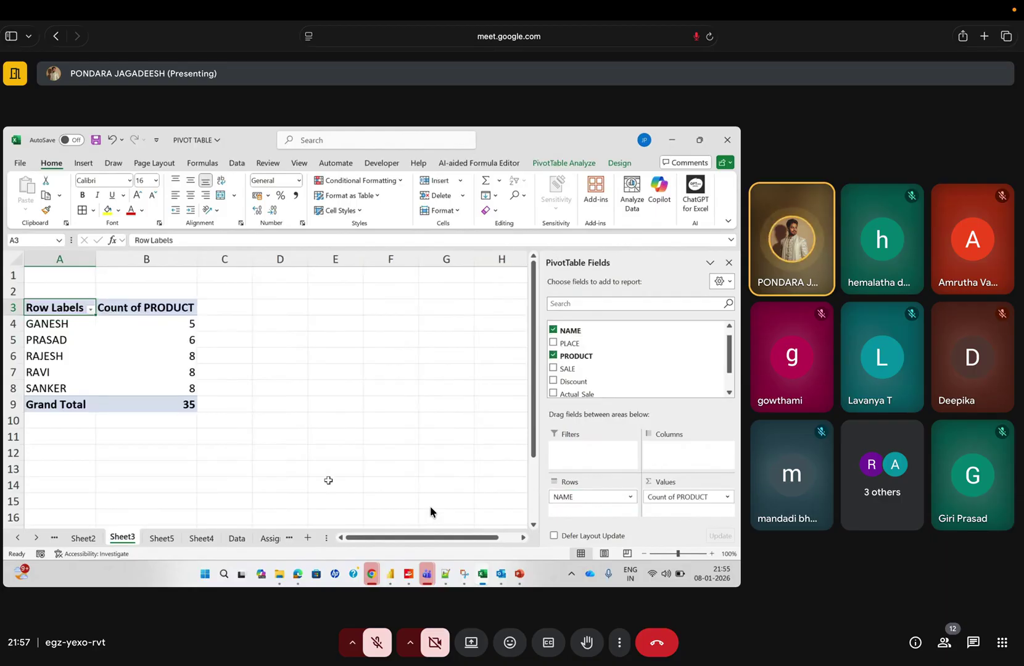
Go through the product counts per name and extract the source records behind cell B6 to a new detail sheet
click(164, 324)
click(62, 341)
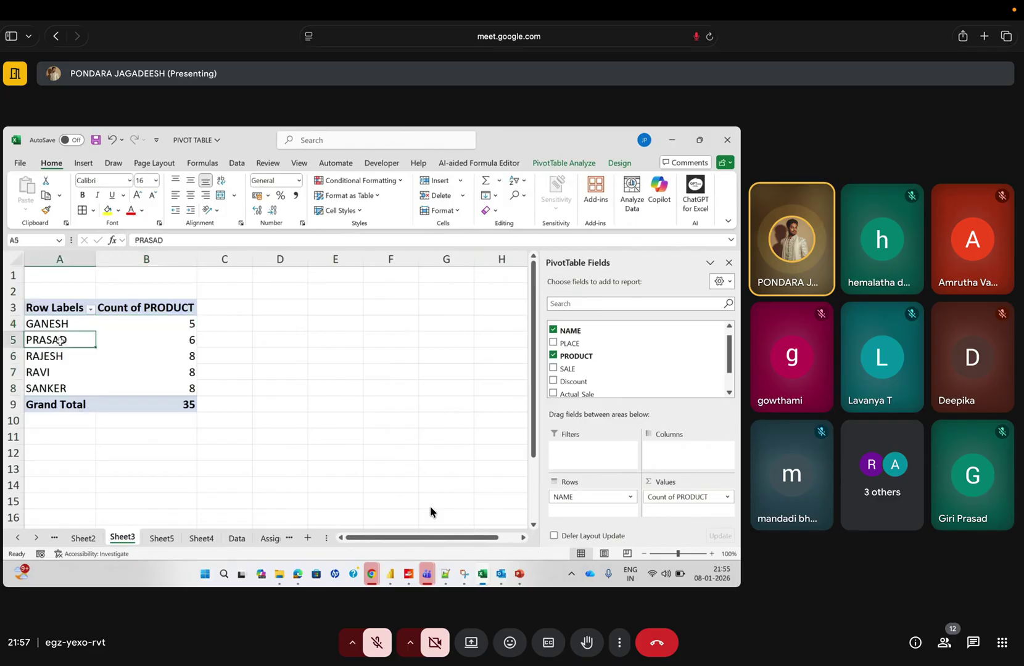
key(Right)
click(37, 353)
click(130, 354)
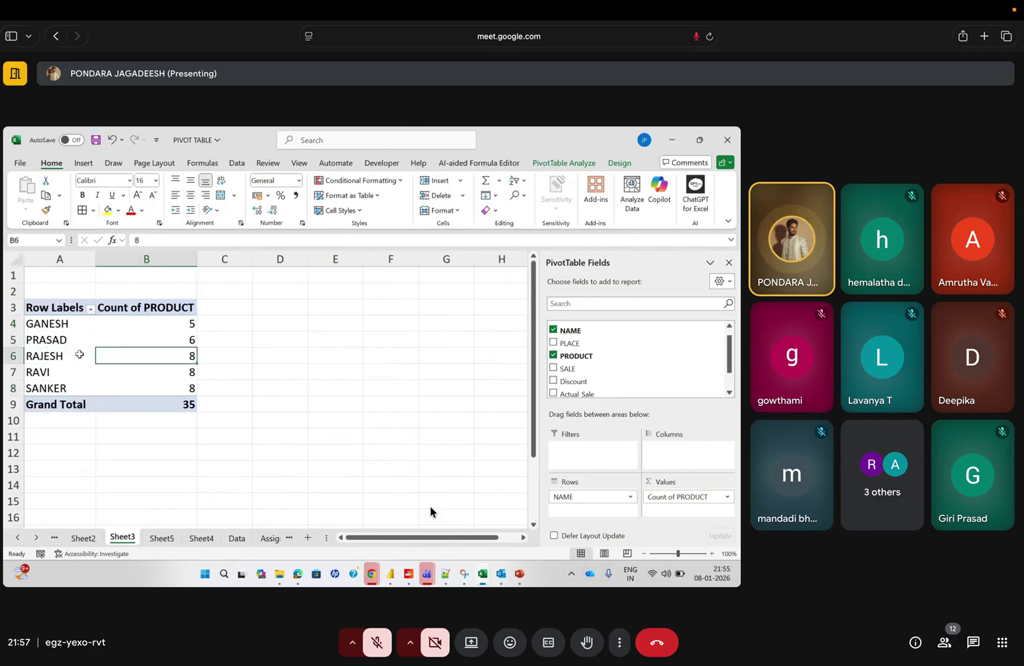
mouse_move(153, 354)
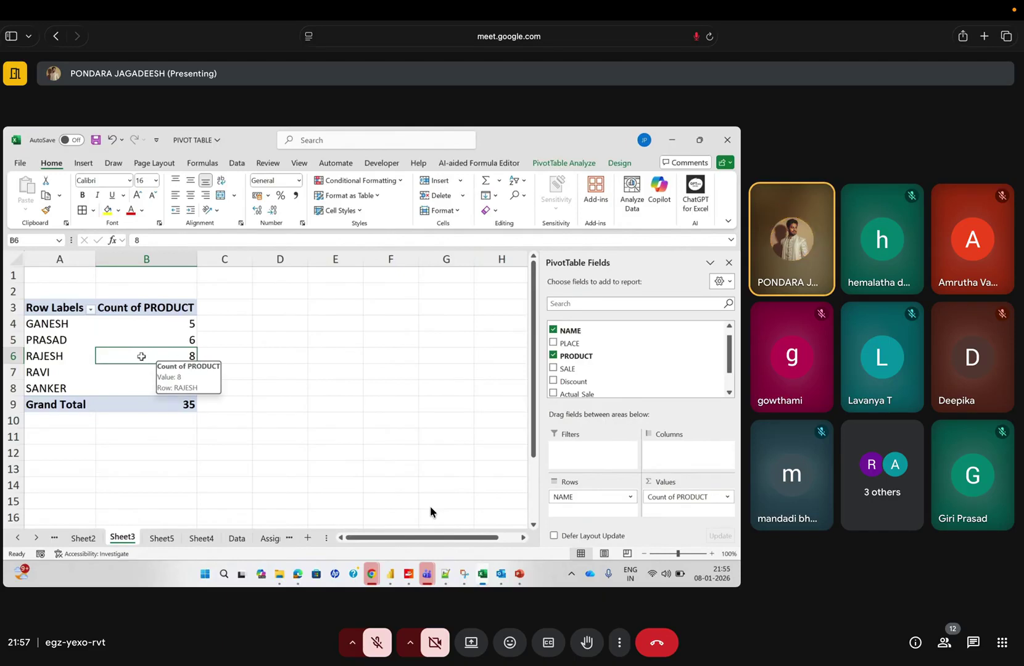
double_click(142, 357)
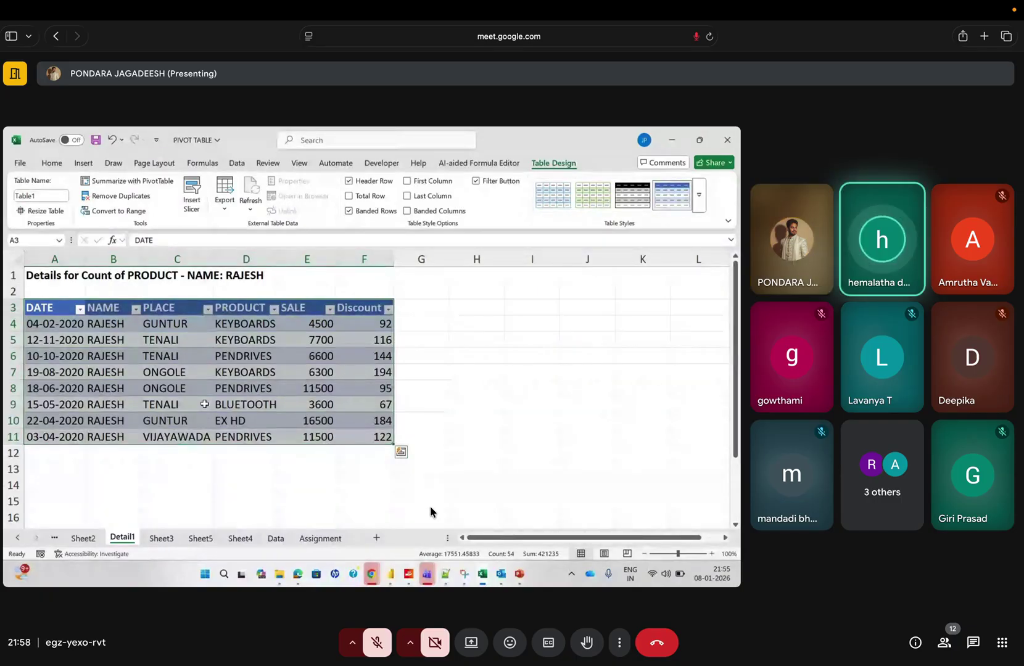
click(84, 539)
click(188, 437)
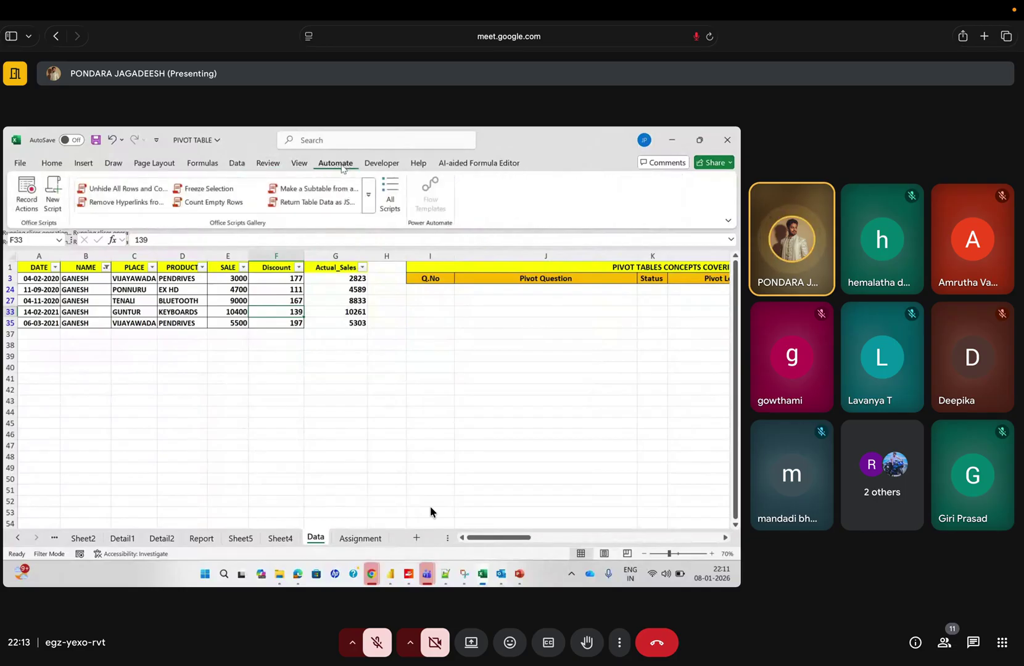
click(379, 166)
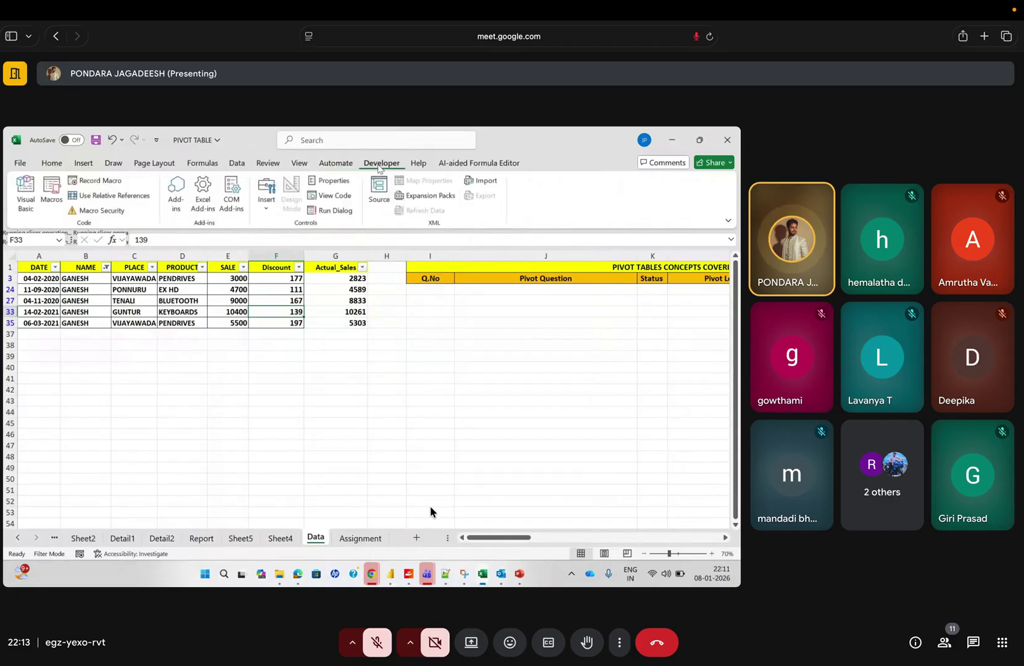
click(411, 167)
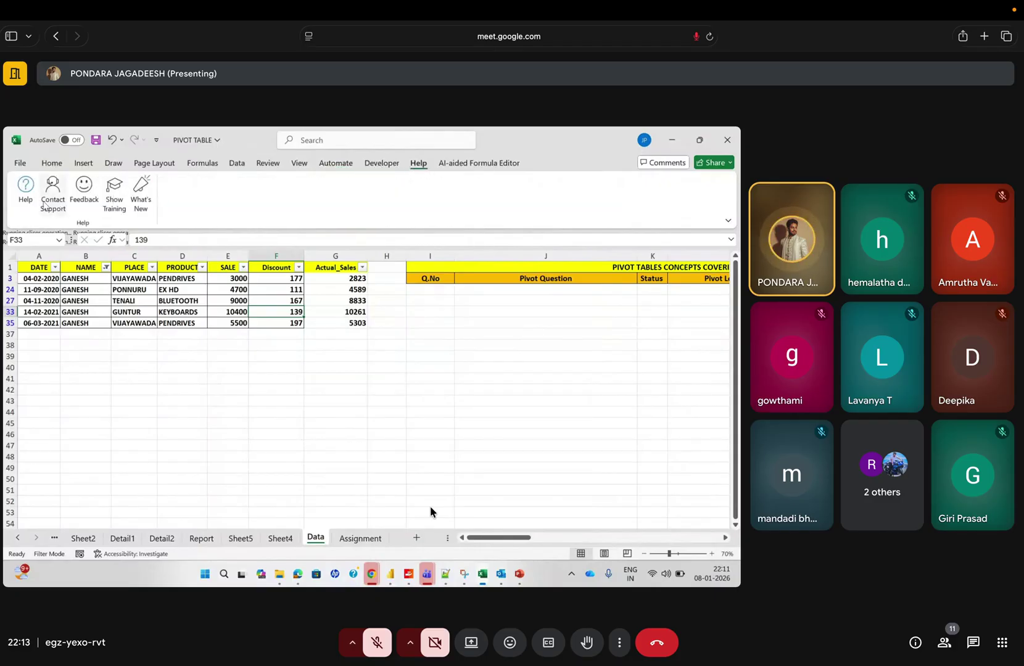
click(113, 163)
click(154, 164)
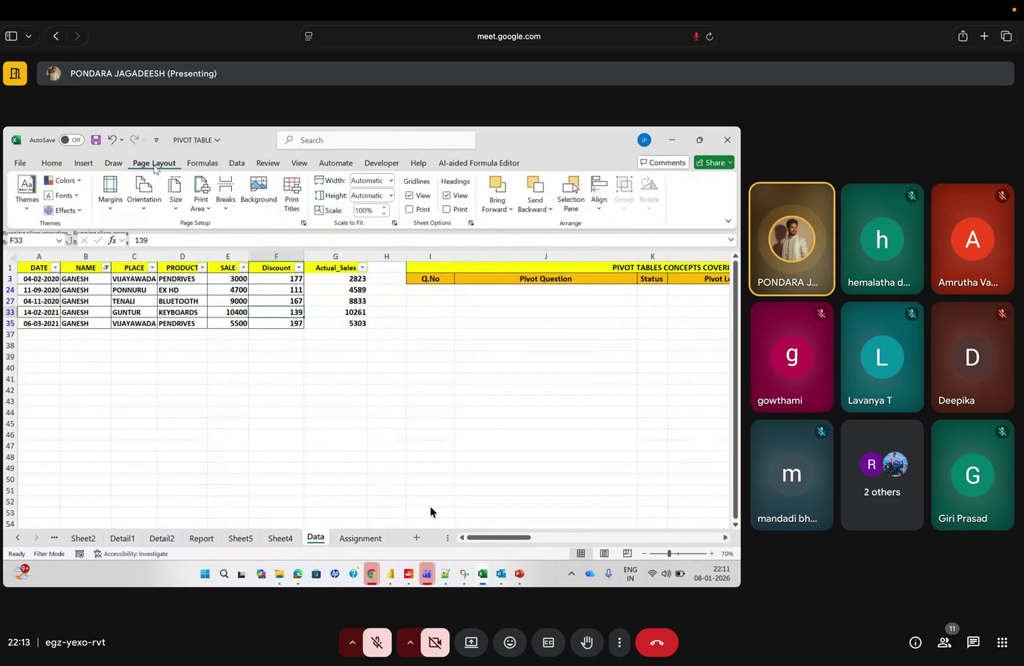